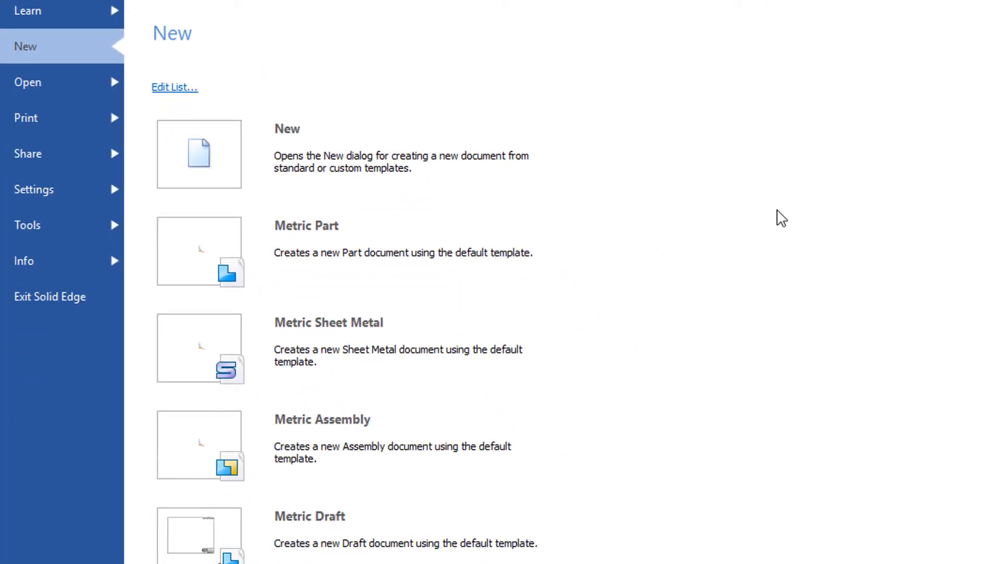
Create a new Metric Assembly document from the default template.
left_click(424, 441)
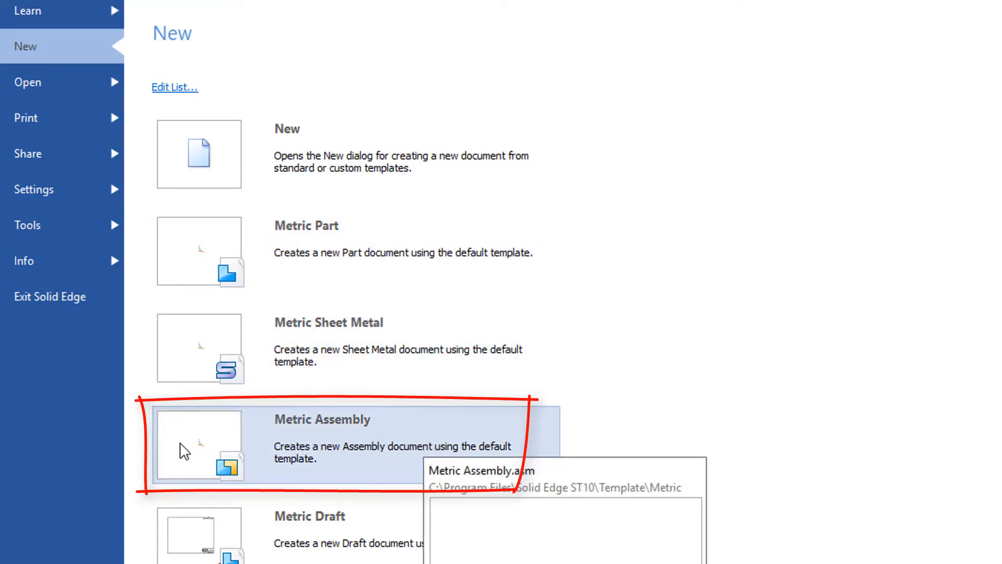
left_click(207, 450)
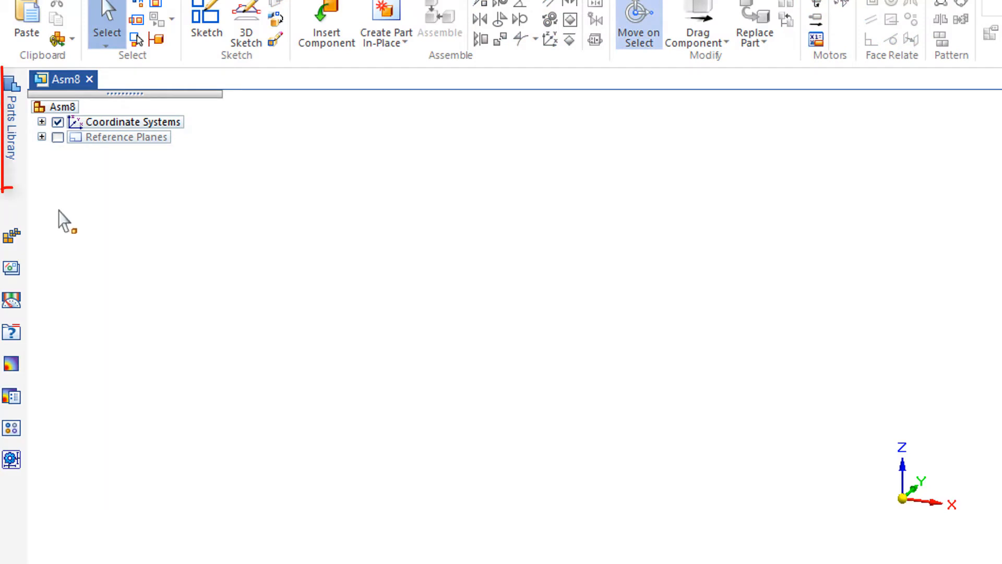
Browse the parts library to the IRIS folder and place IrisBase.par in the assembly as the first component.
left_click(12, 148)
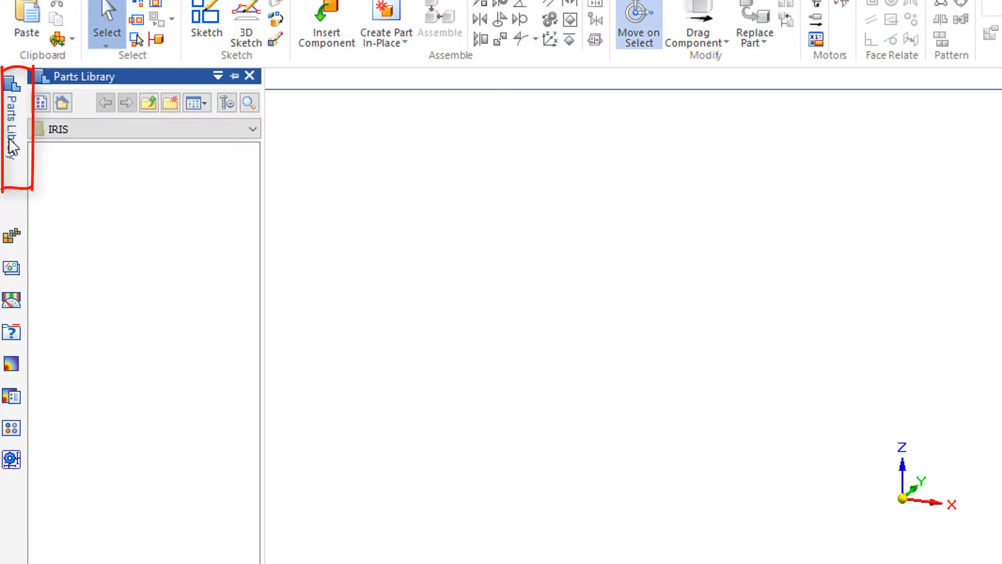
left_click(156, 103)
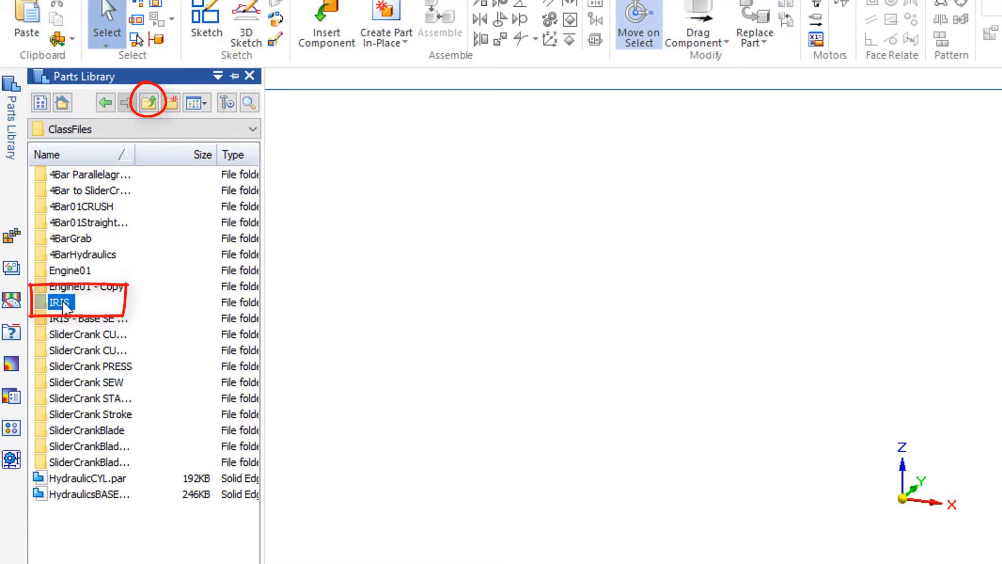
double_click(59, 302)
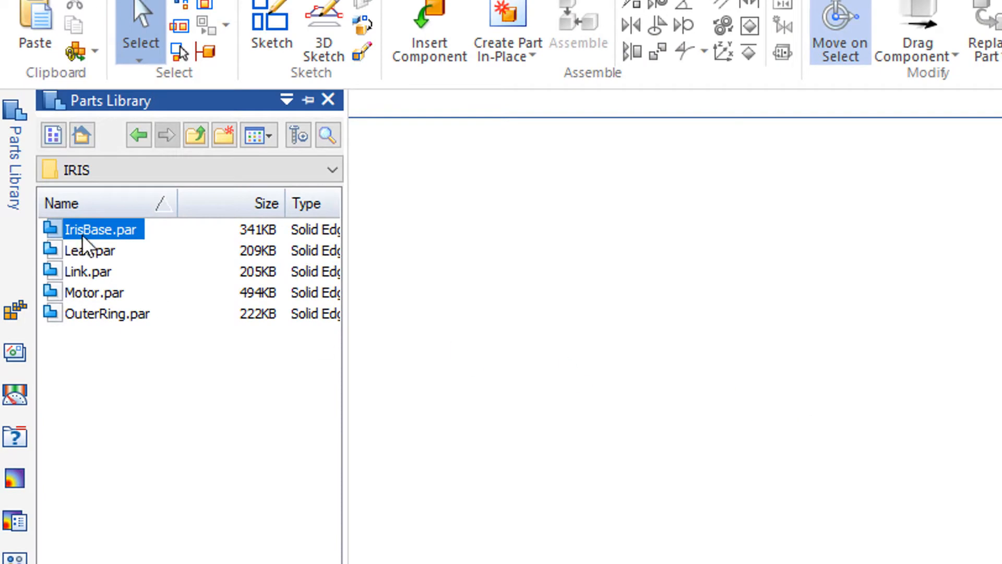
left_click_drag(85, 230, 1001, 563)
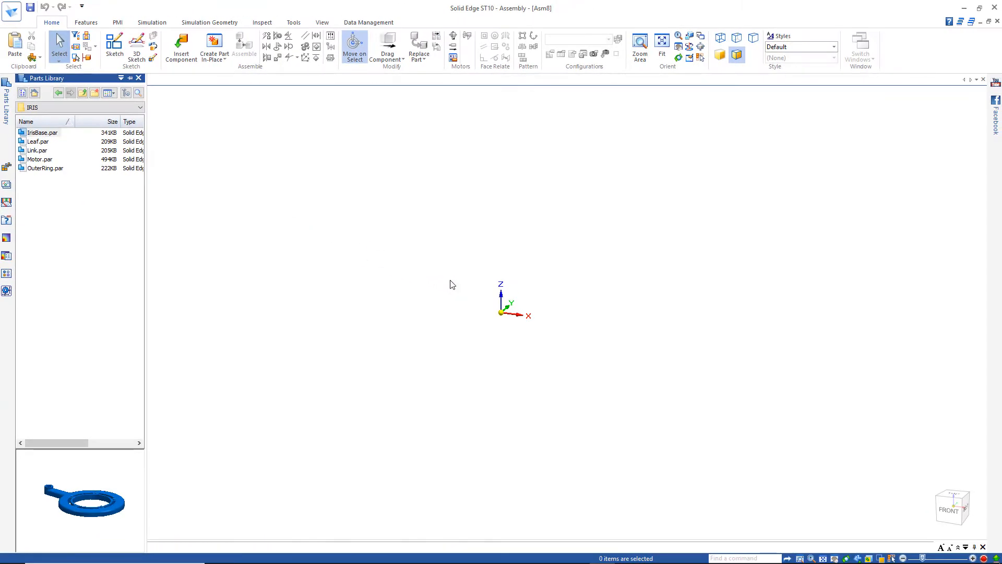
left_click_drag(452, 284, 452, 285)
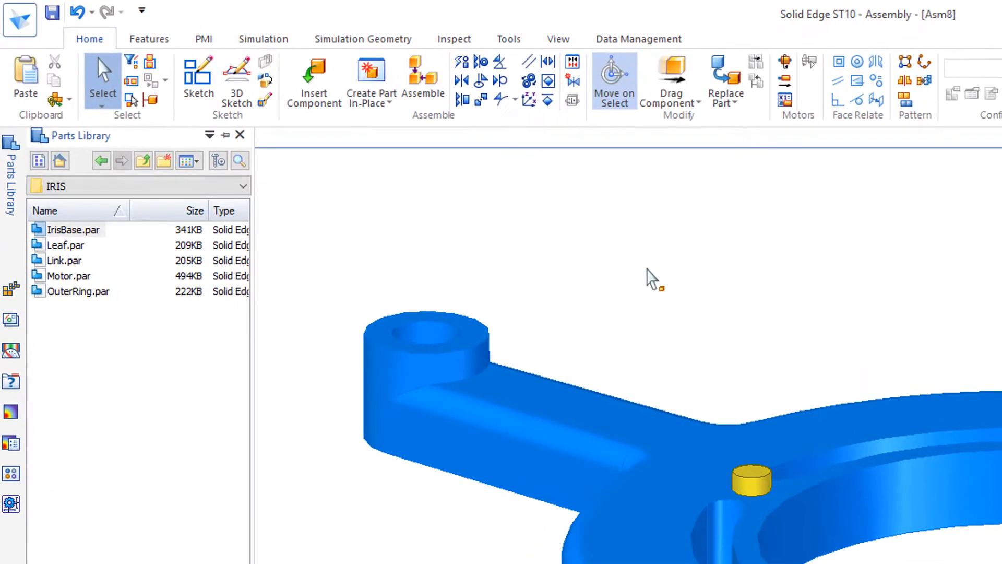
Insert Motor.par and align its shaft axis with the hole at the end of the base's arm.
mouse_move(16, 202)
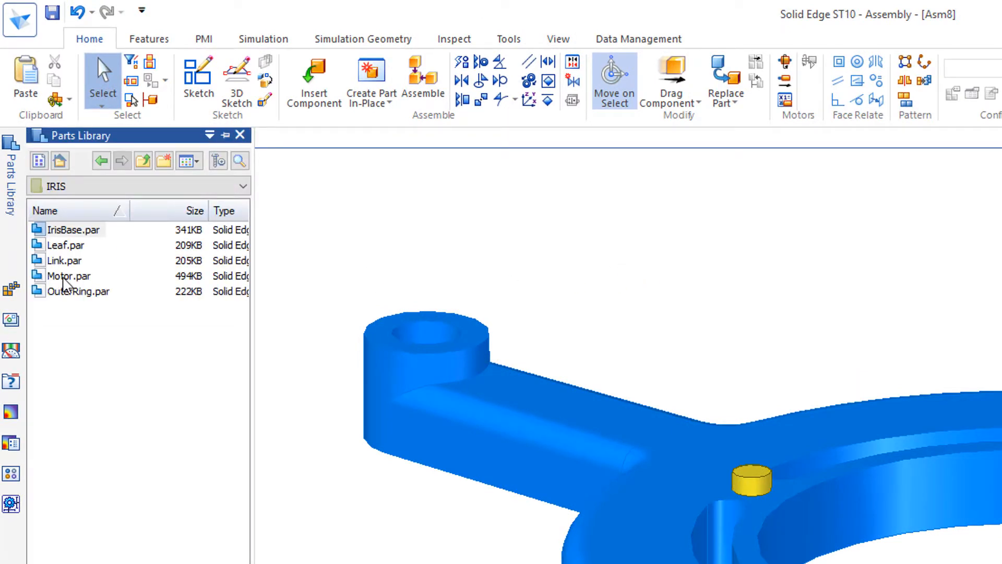
left_click_drag(62, 281, 756, 280)
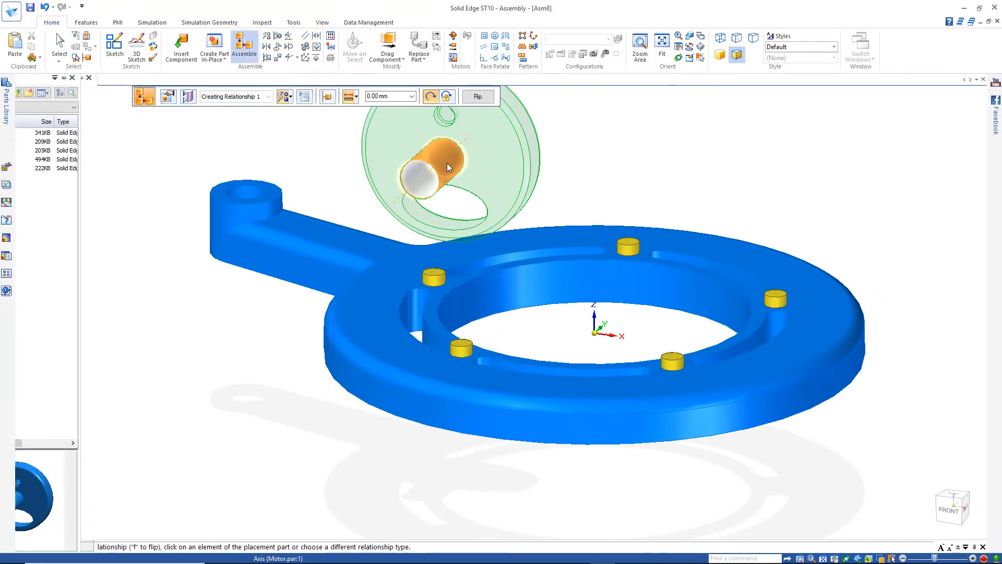
left_click(444, 162)
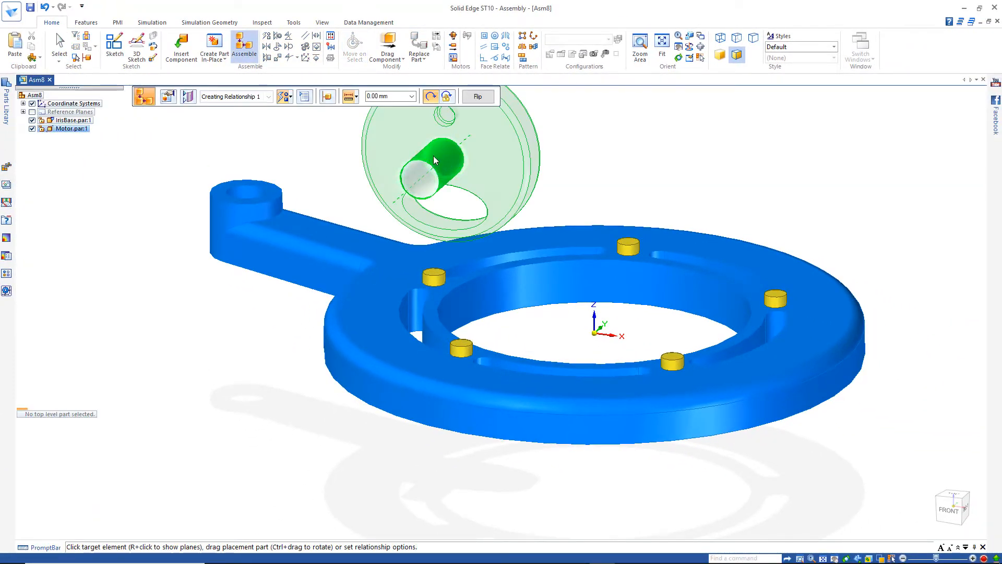
left_click(234, 184)
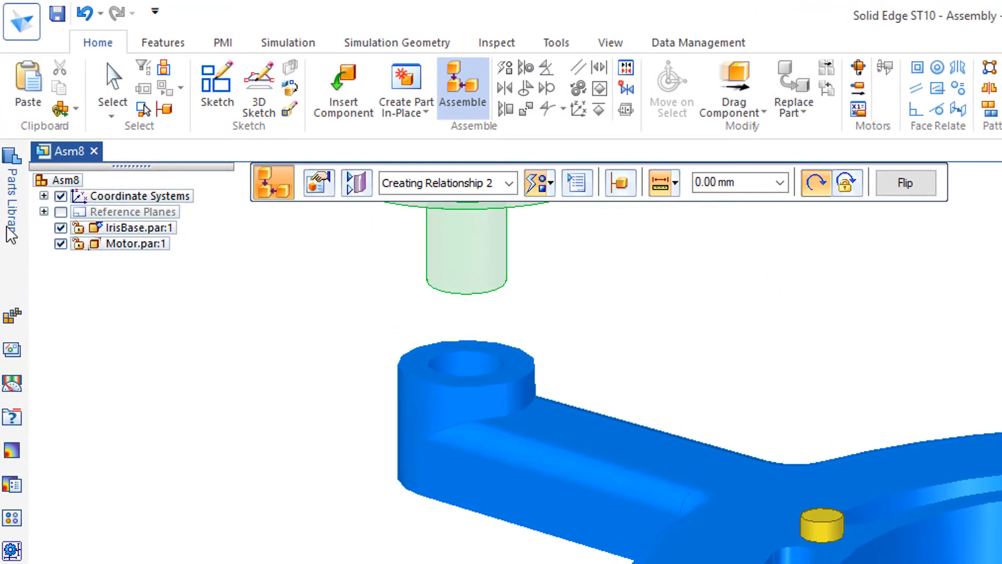
Insert OuterRing.par, align its inner bore with the base's central opening, and flip it so its pins point down toward the base.
left_click(10, 215)
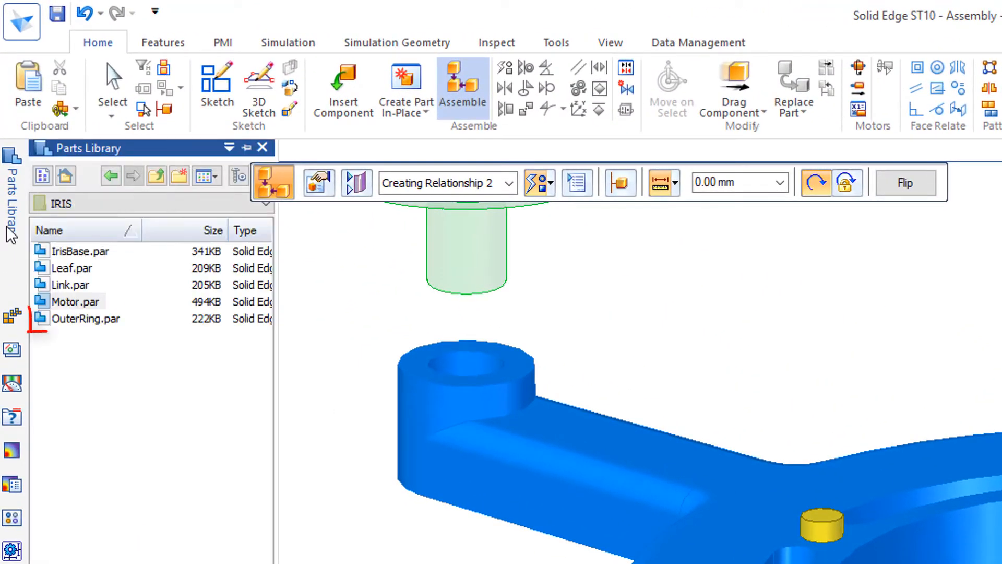
left_click(80, 320)
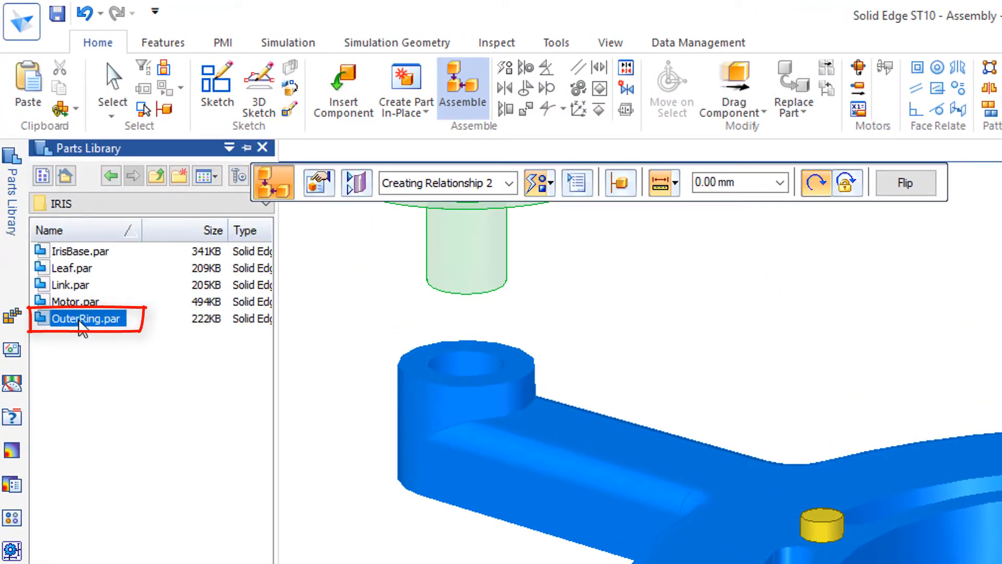
left_click_drag(81, 320, 1001, 339)
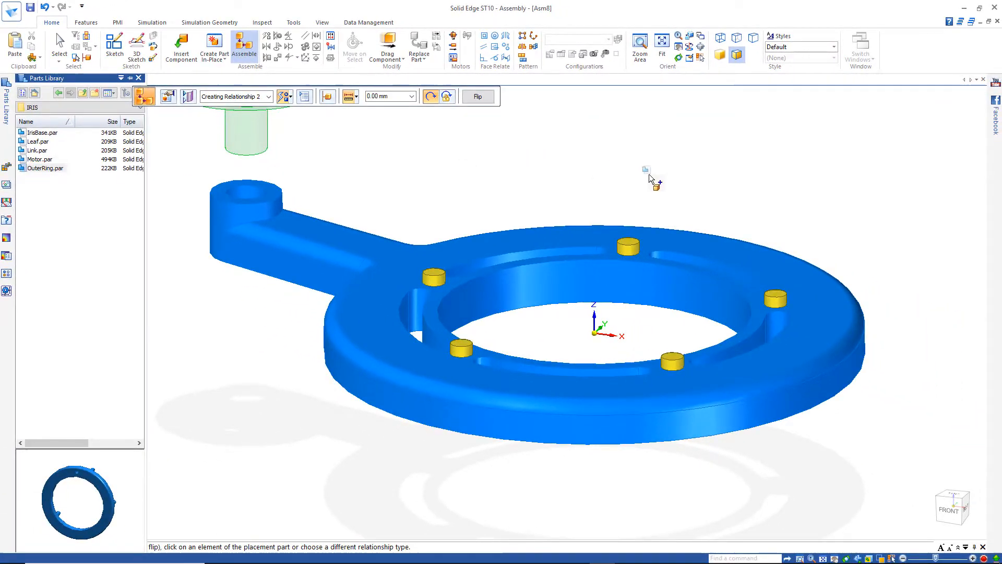
left_click_drag(649, 179, 648, 178)
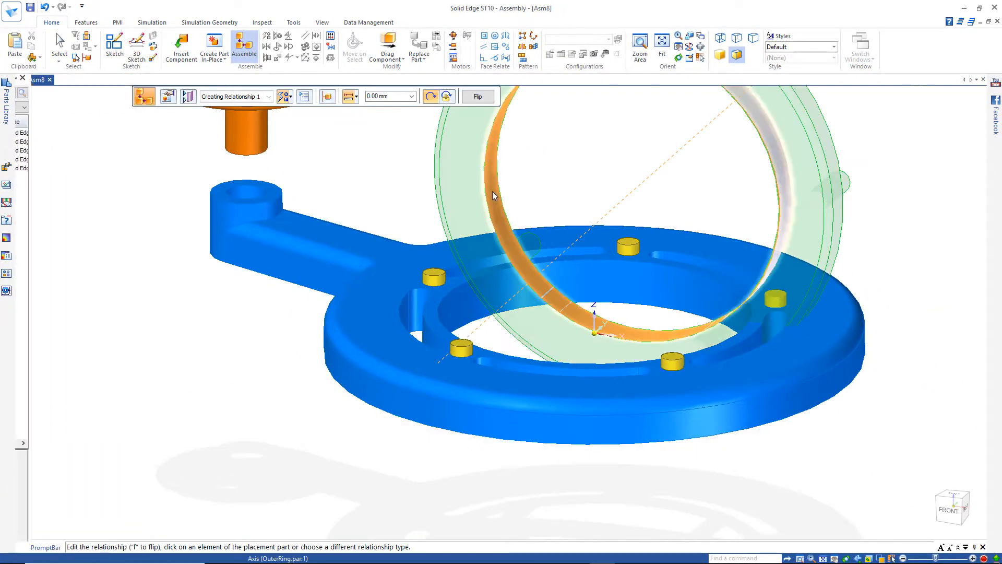
scroll(496, 192, "down", 3)
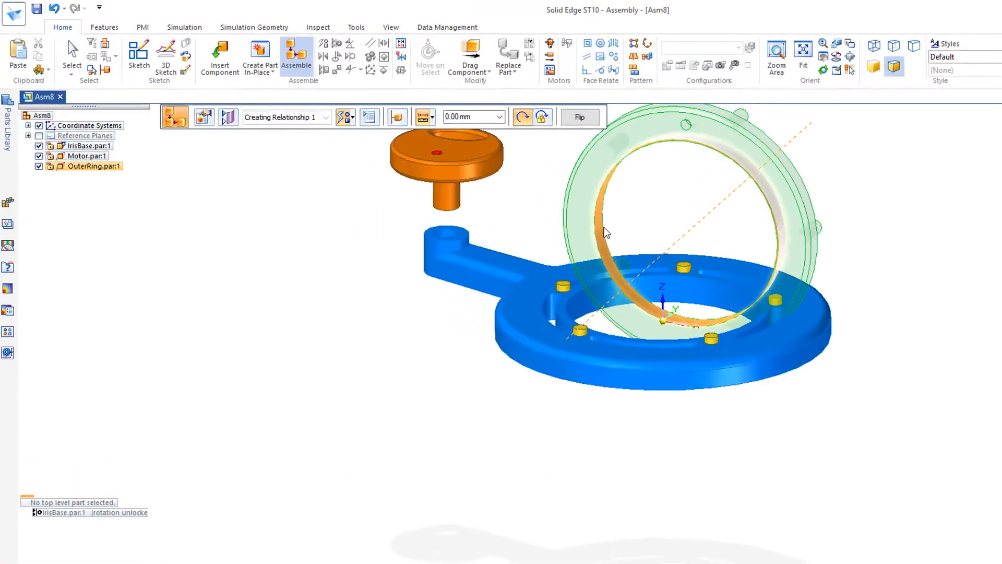
left_click(602, 233)
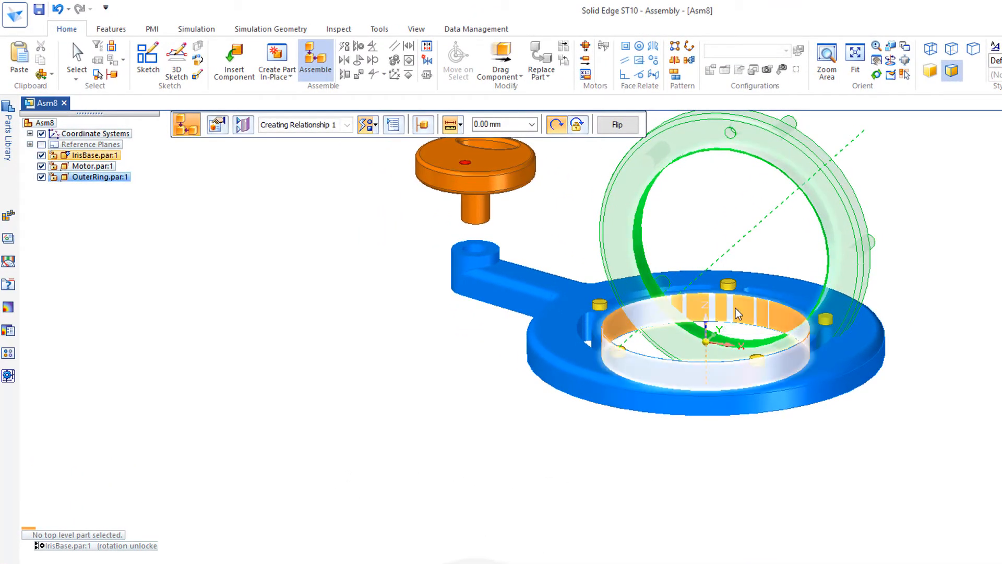
left_click(737, 313)
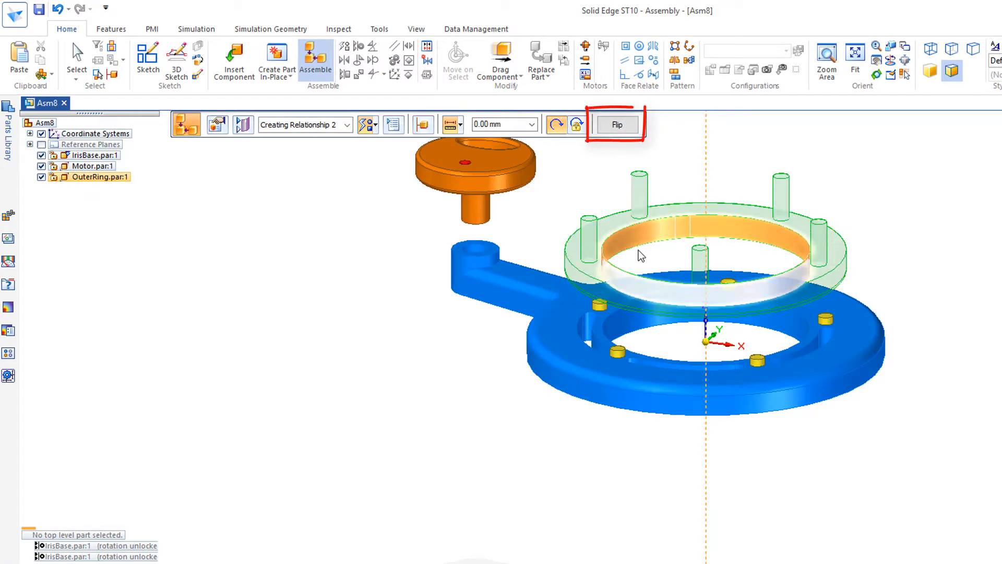
left_click(617, 126)
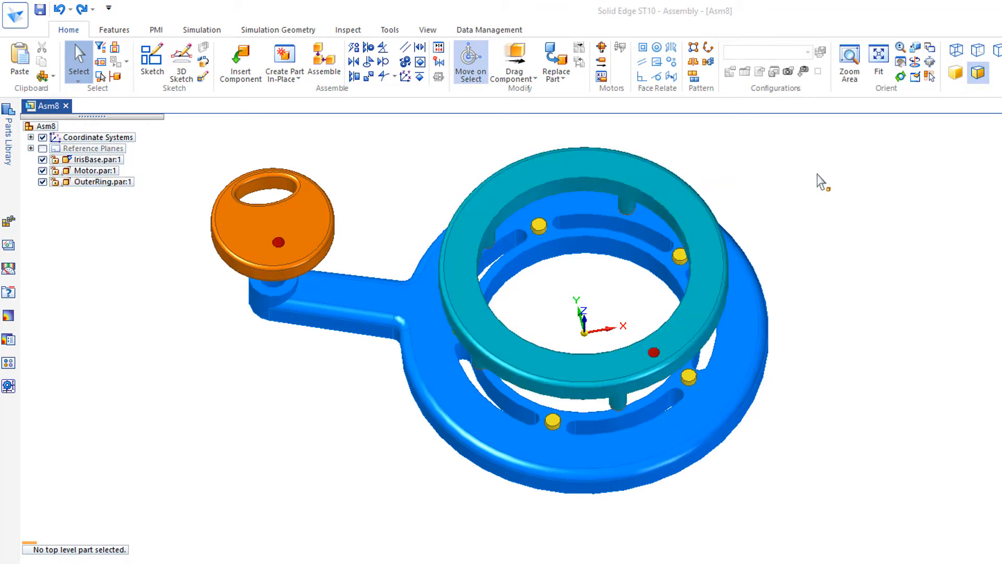
Rotate the outer ring about its central axis with Drag Component so its red hole sits at the back, nearer the motor.
left_click(516, 56)
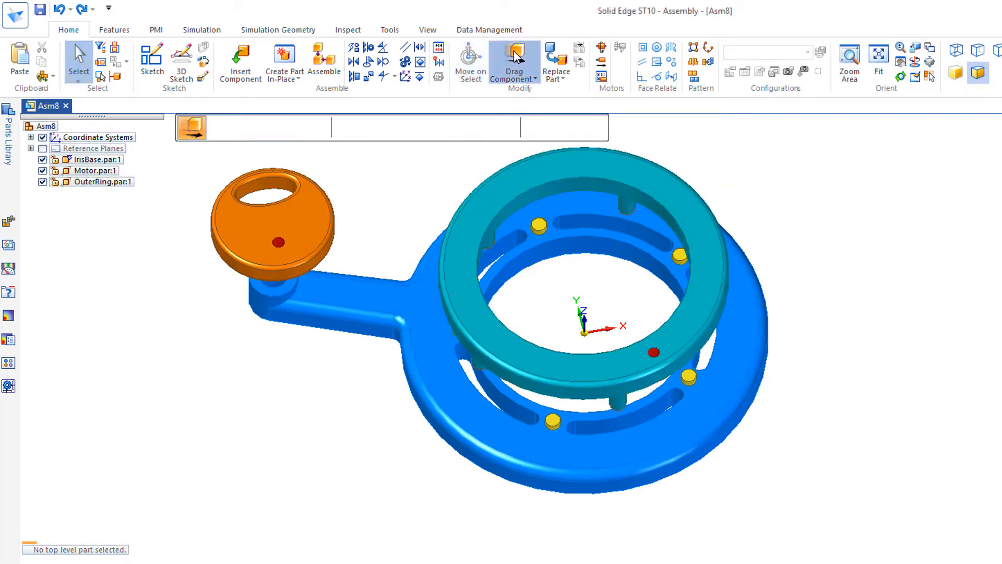
left_click(532, 187)
left_click(541, 250)
left_click(584, 273)
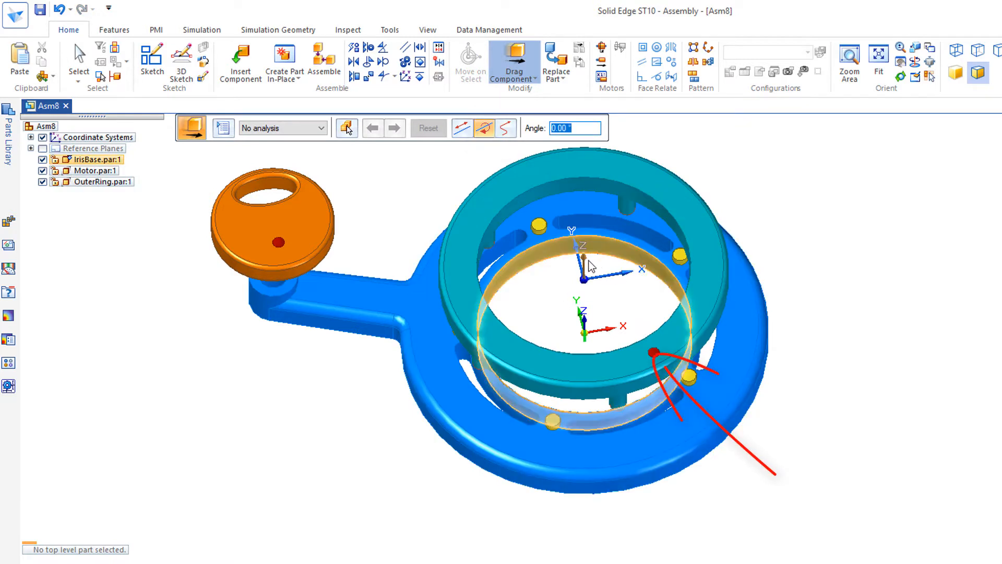
mouse_move(585, 264)
left_mouse_down()
mouse_move(626, 235)
mouse_move(625, 186)
mouse_move(595, 167)
mouse_move(553, 162)
mouse_move(476, 187)
left_mouse_up()
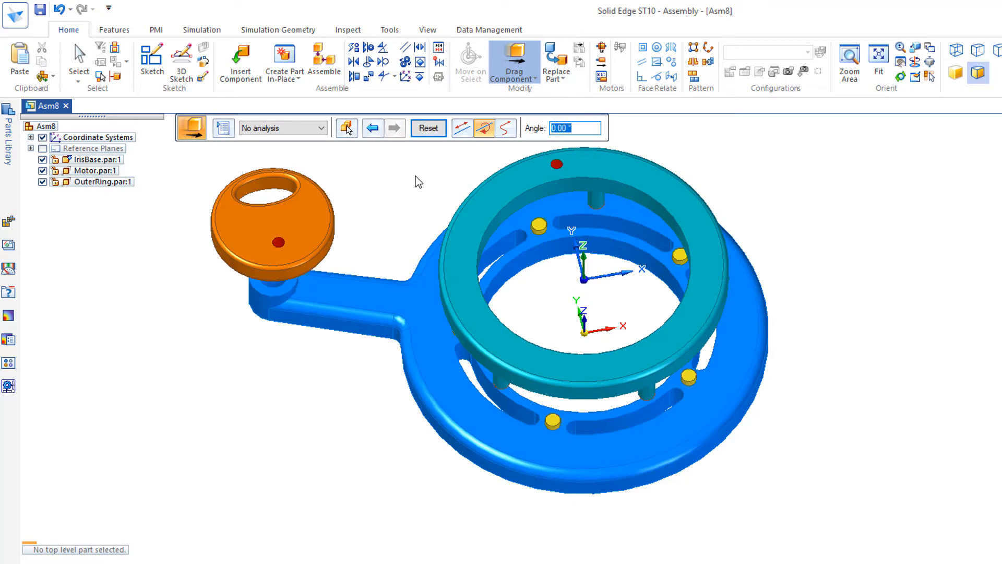
key("Escape")
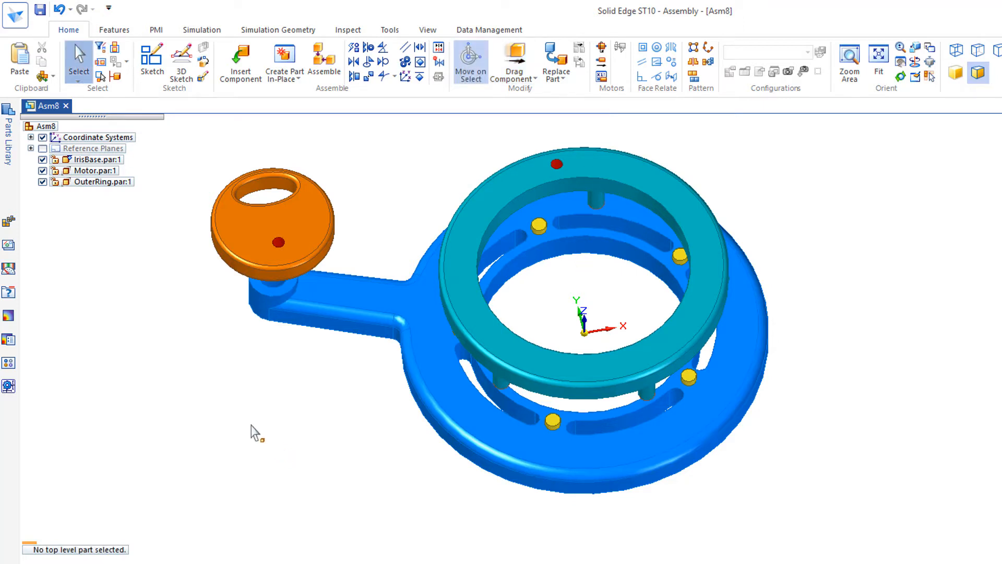
Insert Link.par, align one of its pins with the outer ring's red hole, and flip the link so its pins point down.
left_click(9, 155)
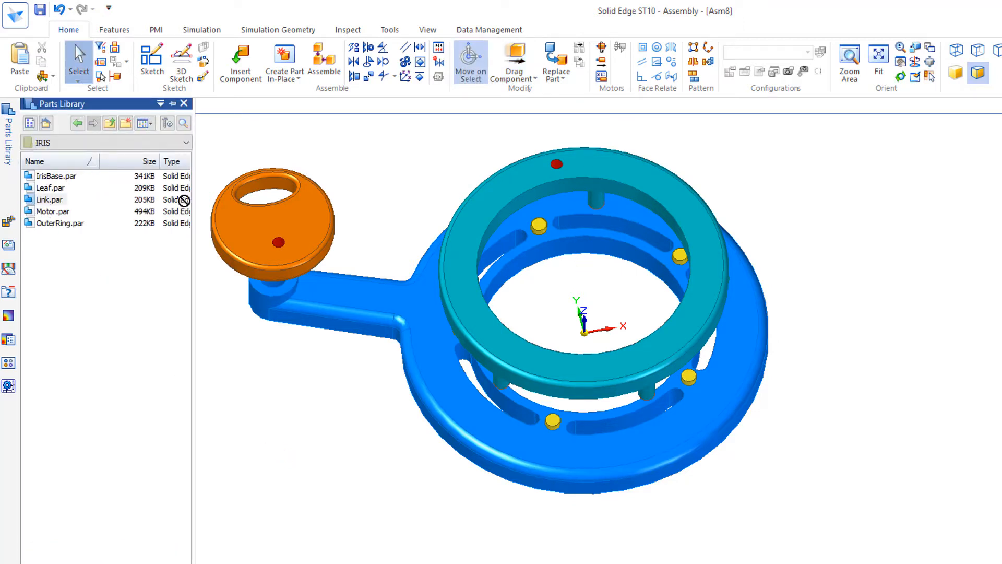
mouse_move(908, 219)
left_mouse_down()
mouse_move(917, 219)
mouse_move(896, 226)
left_mouse_up()
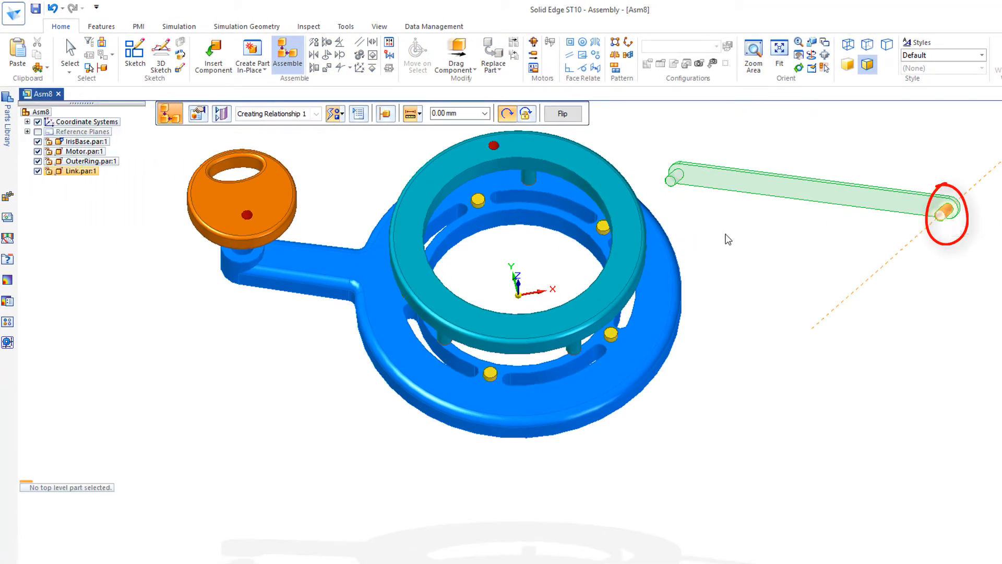
left_click(493, 147)
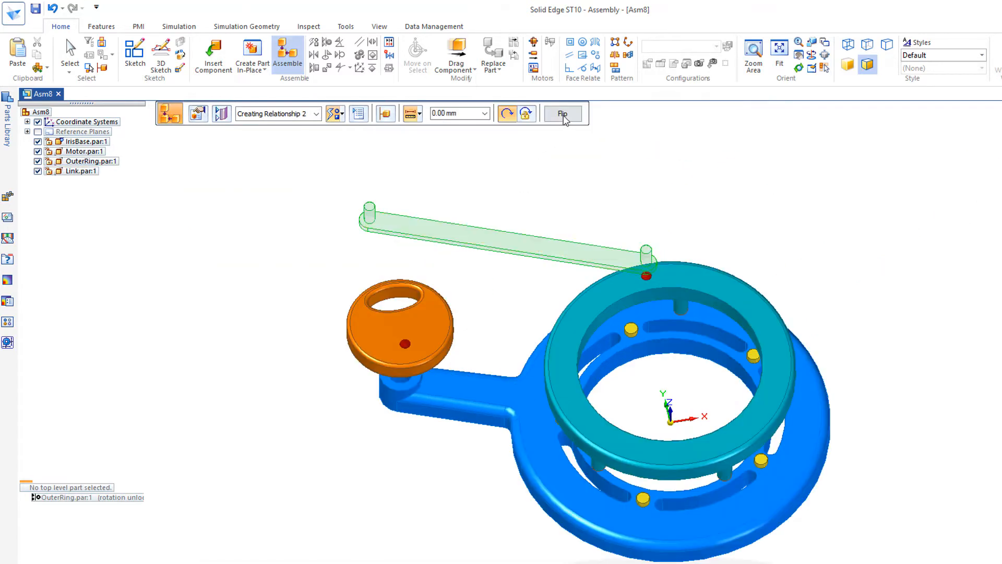
left_click(562, 114)
Align the link's free pin with the red hole in the motor disc.
scroll(550, 235, "down", 3)
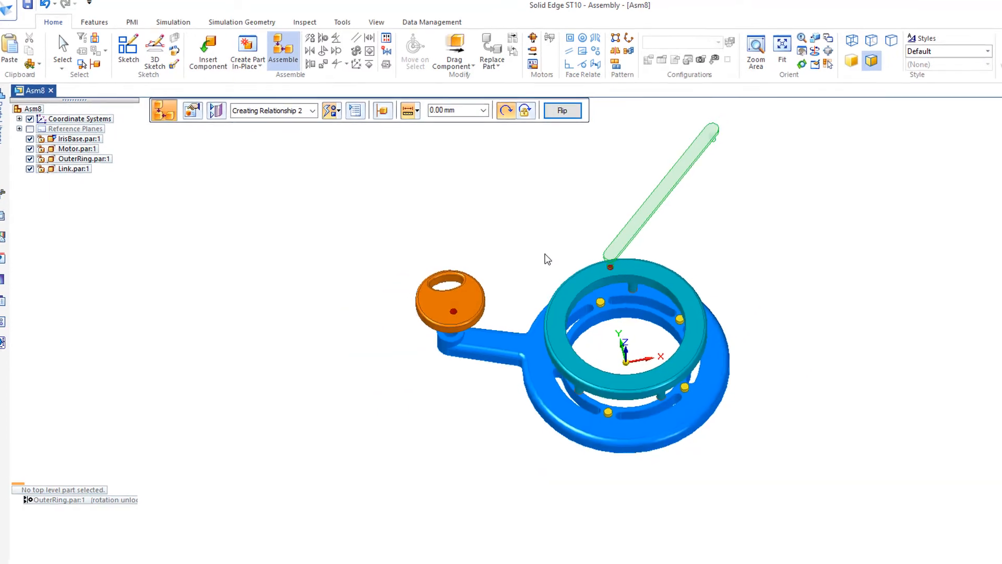
middle_click_drag(701, 202, 724, 174)
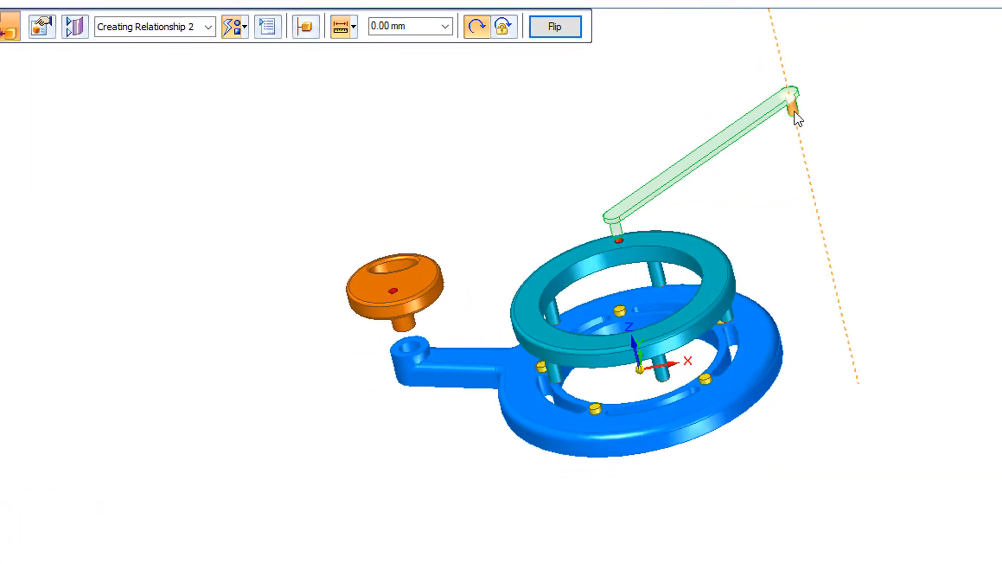
left_click(393, 291)
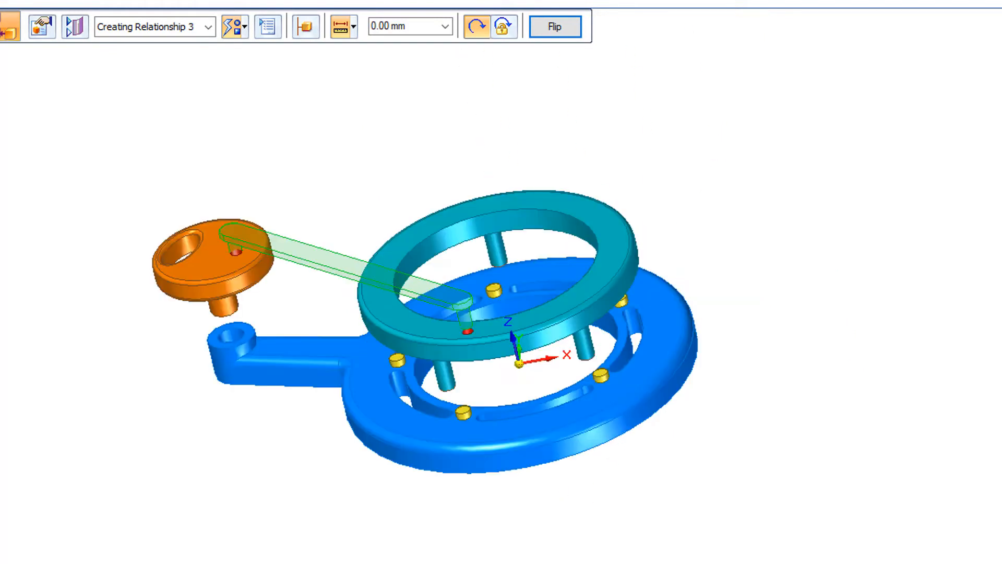
Add a rotational motor to Motor.par about its shaft axis at 120 deg/s with a 0° limit.
middle_click_drag(509, 518, 528, 485)
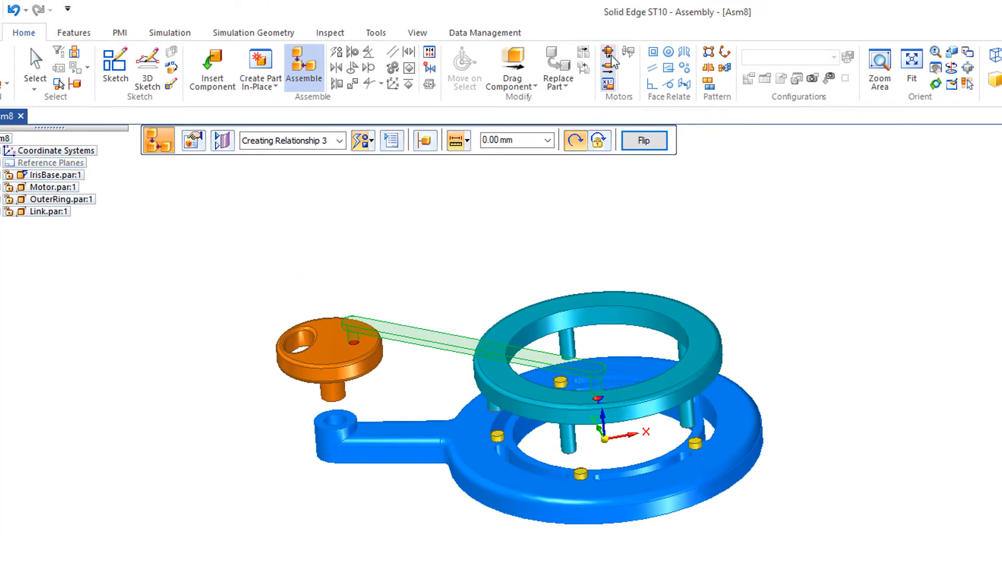
left_click(608, 54)
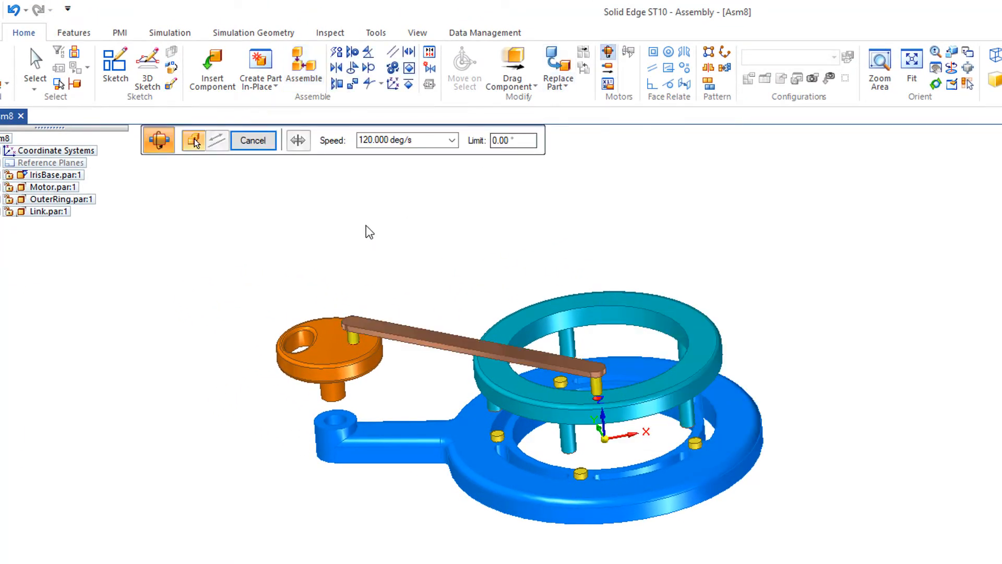
left_click(332, 360)
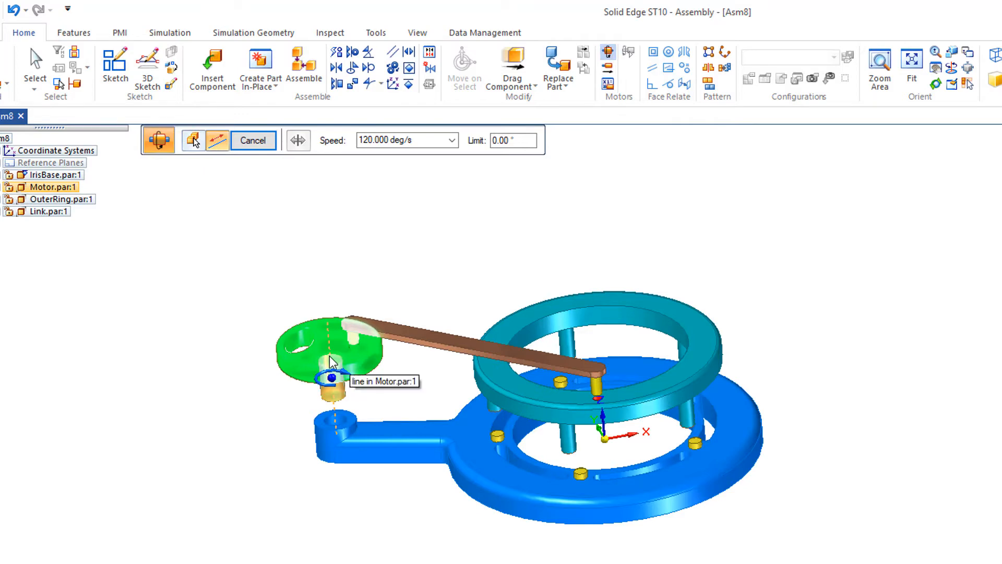
left_click(330, 360)
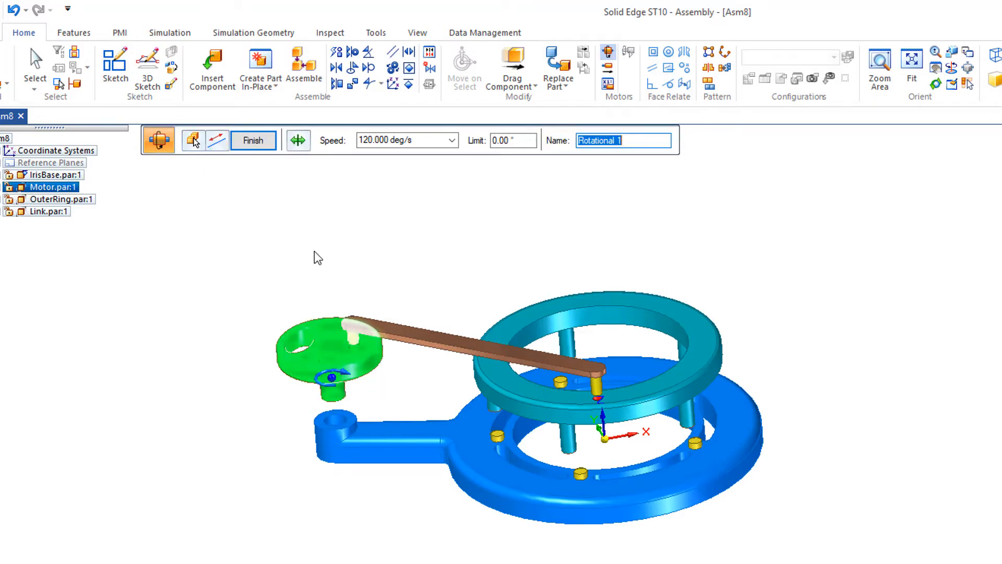
left_click(259, 147)
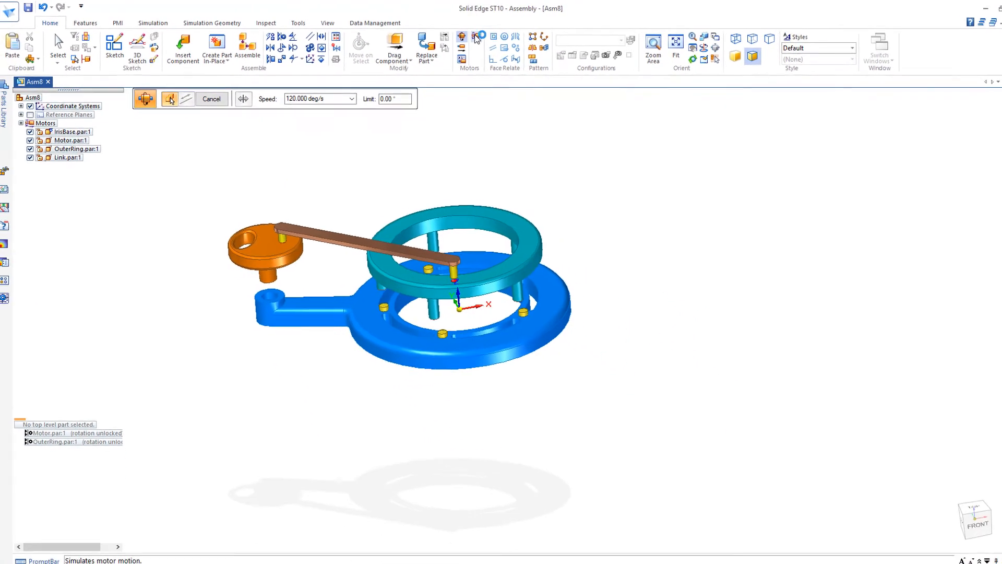
Set up a motor simulation of Rotational 1 with no analysis and a default duration of 10 seconds, and play it.
left_click(467, 37)
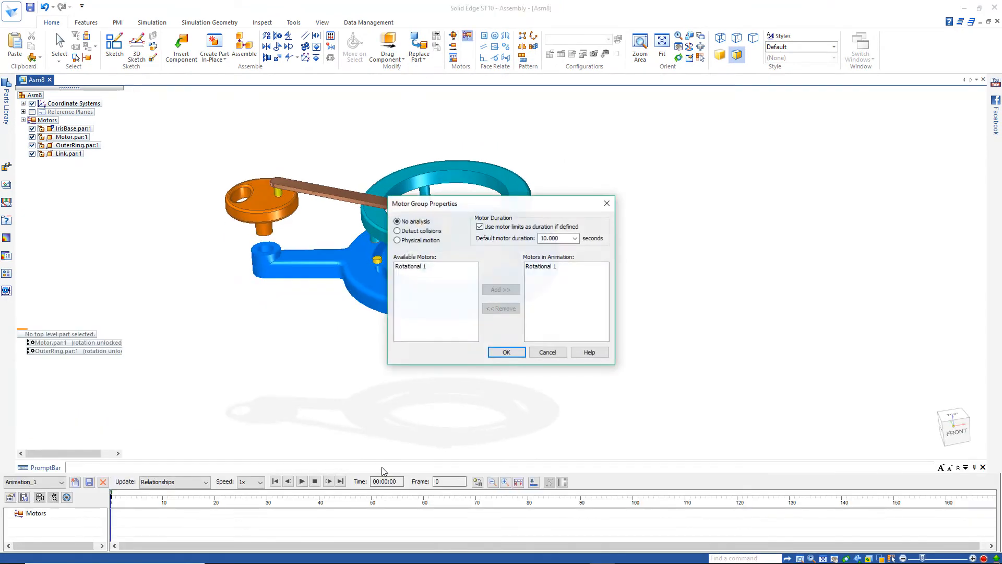
left_click(502, 353)
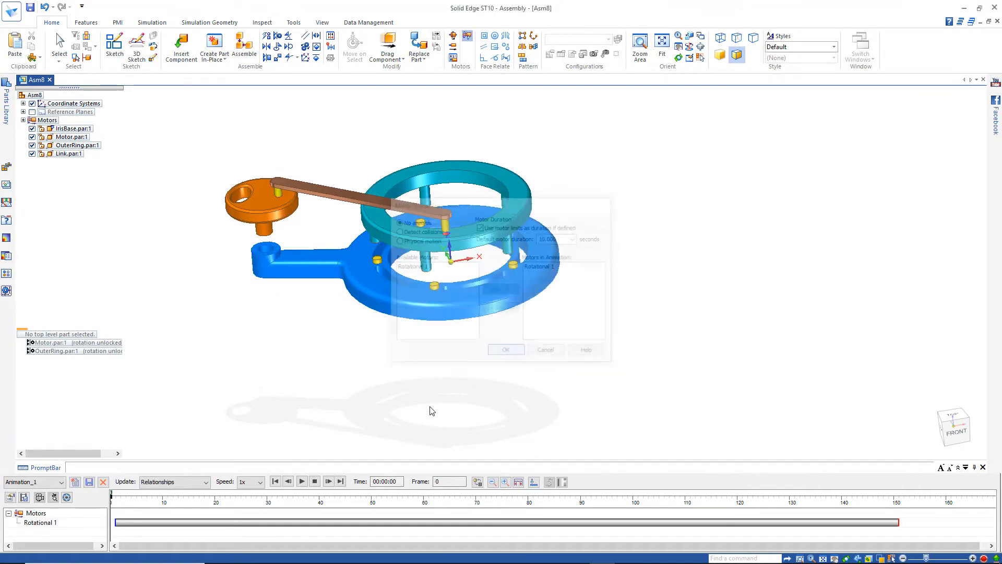
left_click(301, 482)
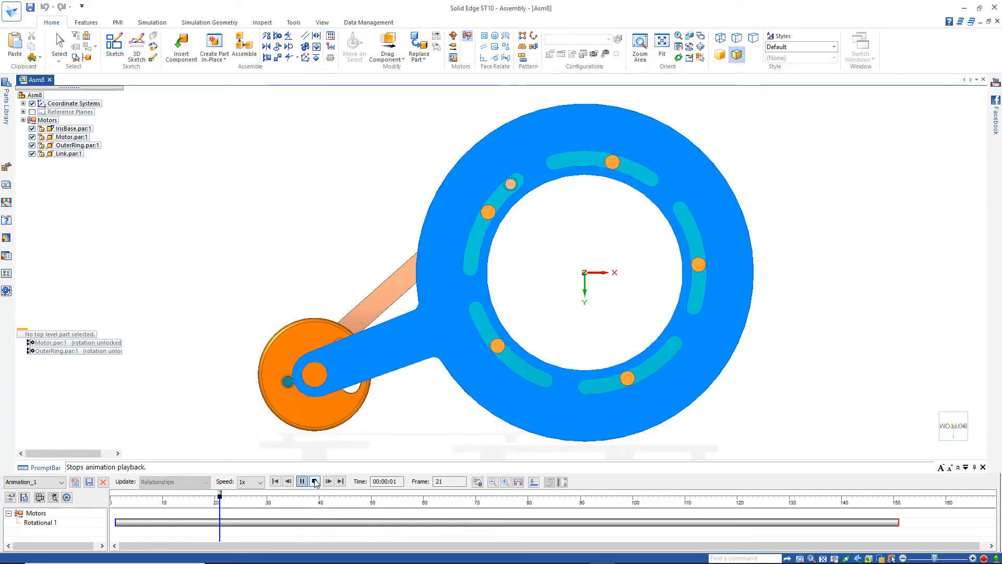
Stop the playback and scrub the animation to around frame 35 to examine the ring pins' travel in the base slots.
left_click(315, 481)
left_click_drag(226, 496, 304, 496)
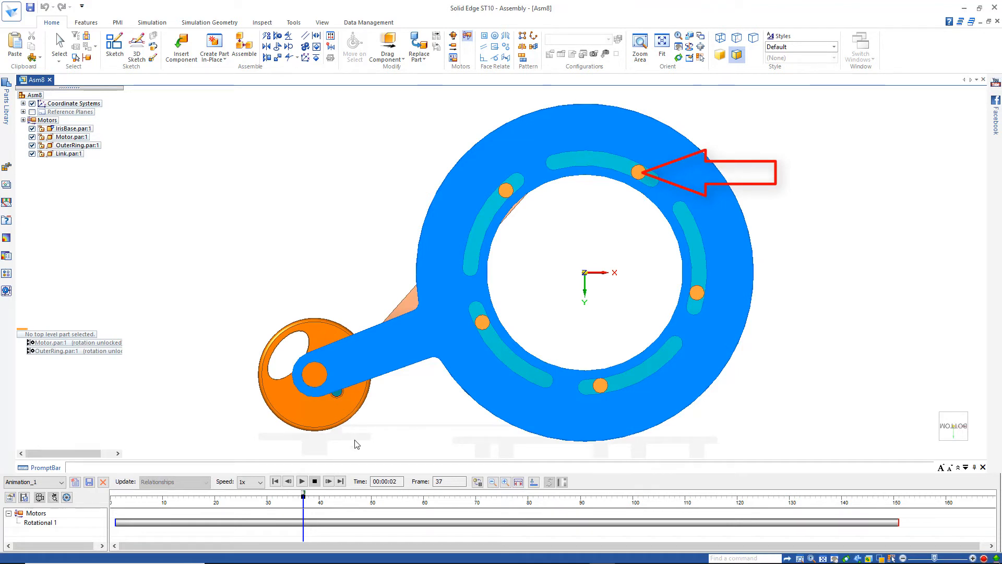
mouse_move(304, 492)
left_mouse_down()
mouse_move(354, 493)
mouse_move(223, 483)
mouse_move(380, 479)
mouse_move(240, 478)
mouse_move(305, 477)
mouse_move(303, 488)
left_mouse_up()
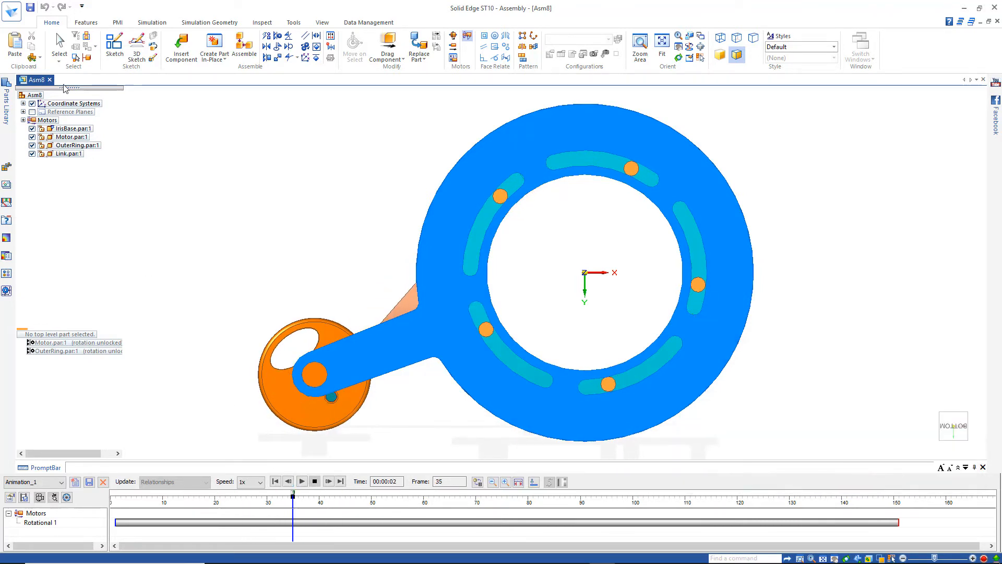
Leave the motor simulation and delete the link's axial alignment relationship with OuterRing.par.
left_click(60, 44)
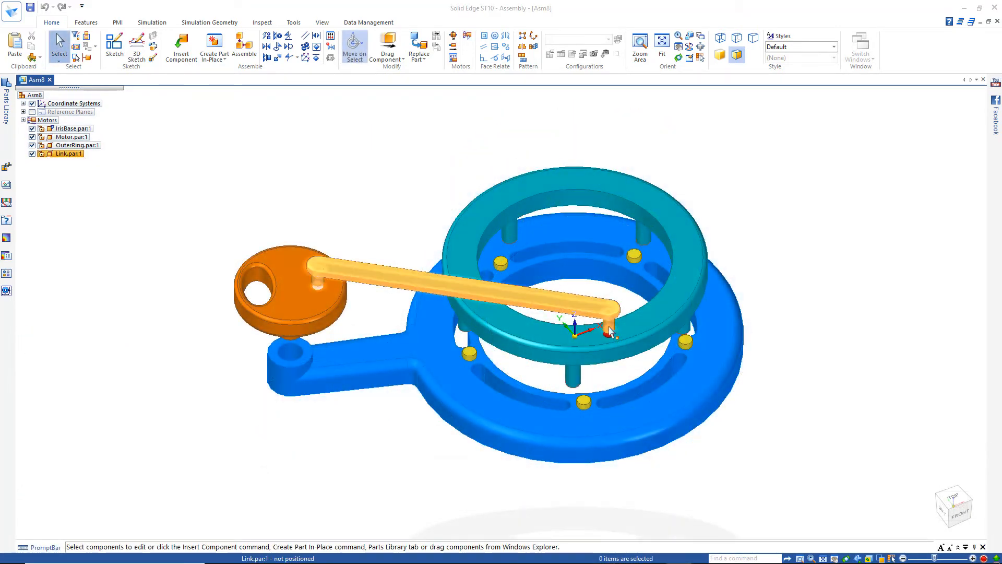
left_click(610, 330)
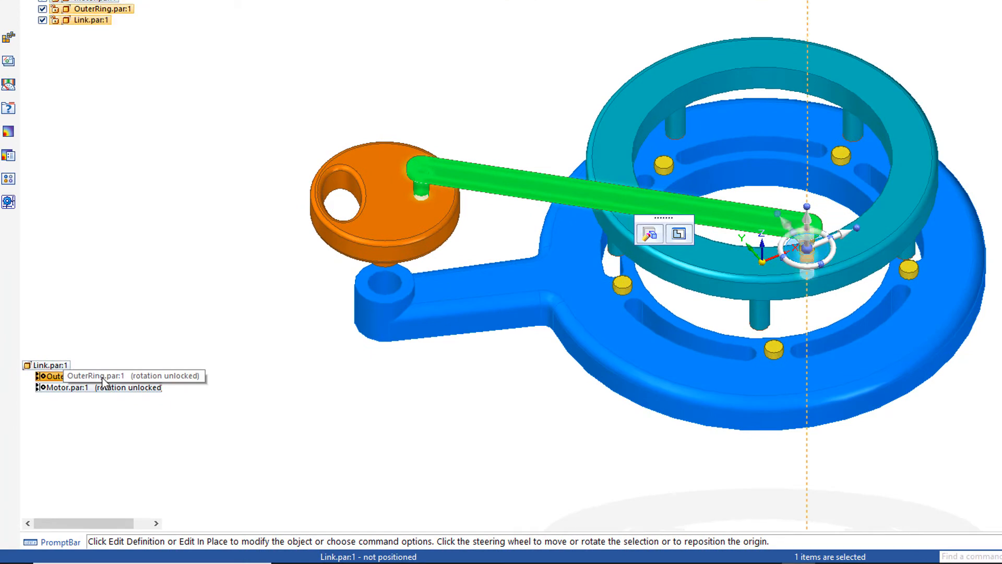
left_click(104, 377)
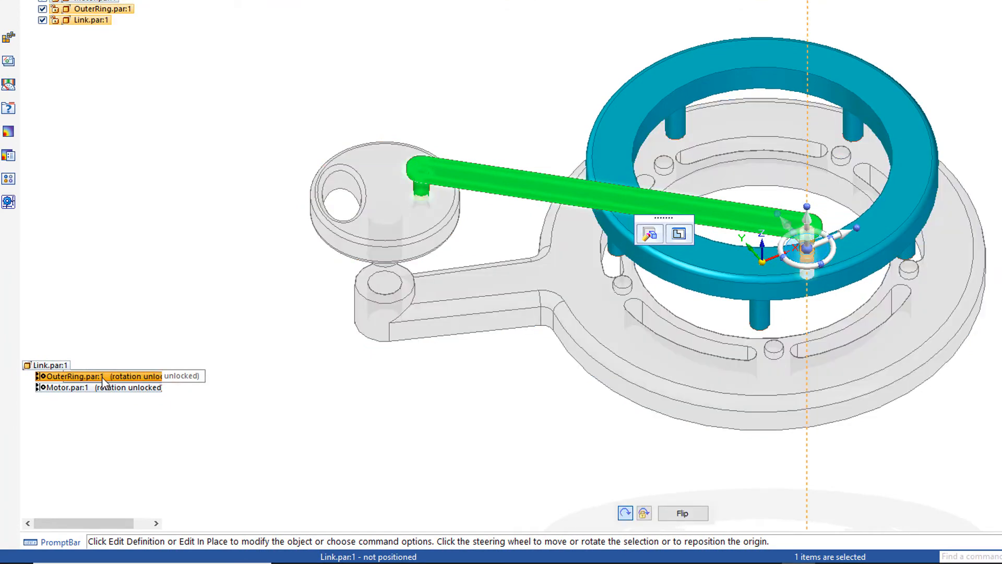
left_click(188, 137)
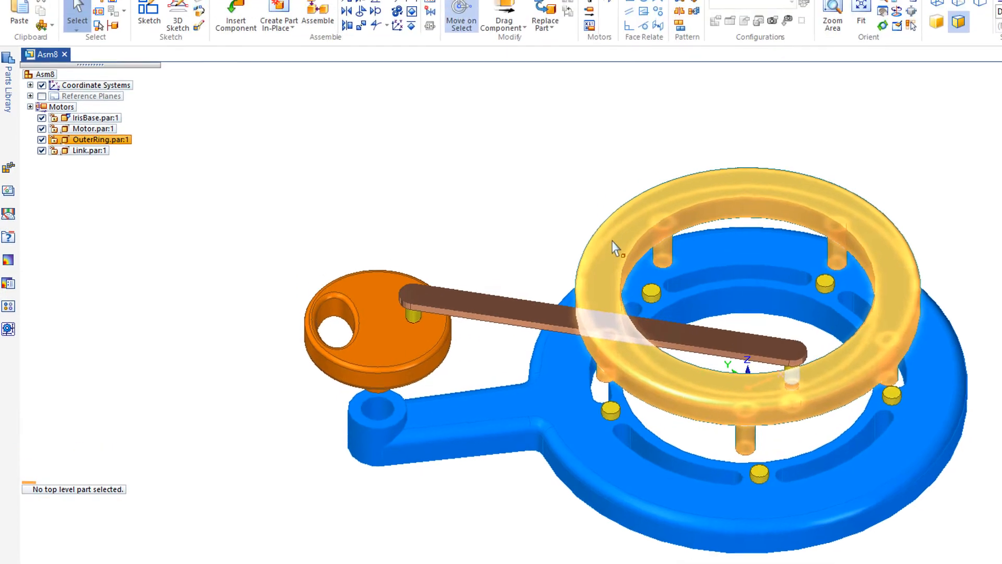
Turn the outer ring about its Z axis with Drag Component, moving its red hole from beneath the link's pin to the ring's rear.
left_click(623, 109)
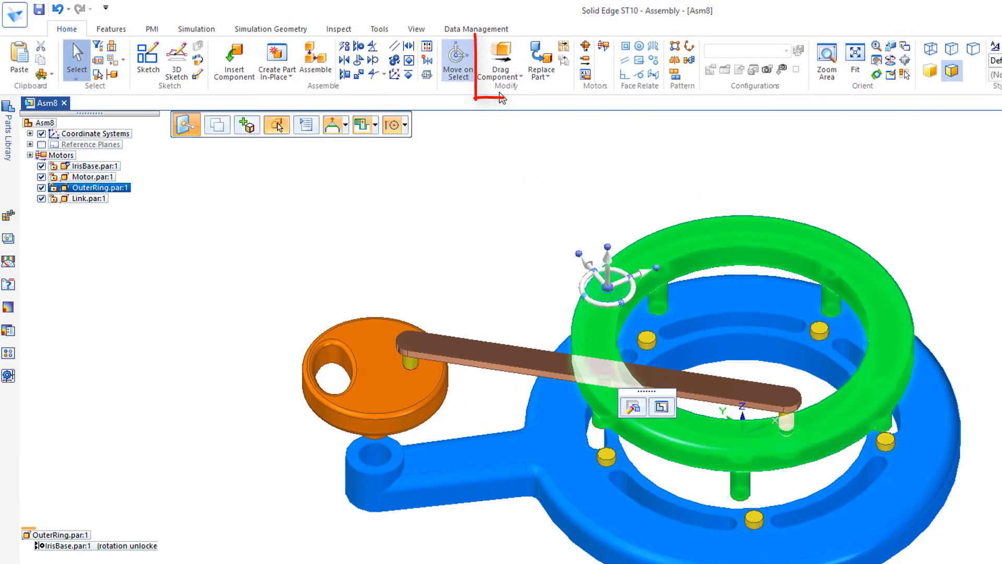
left_click(500, 61)
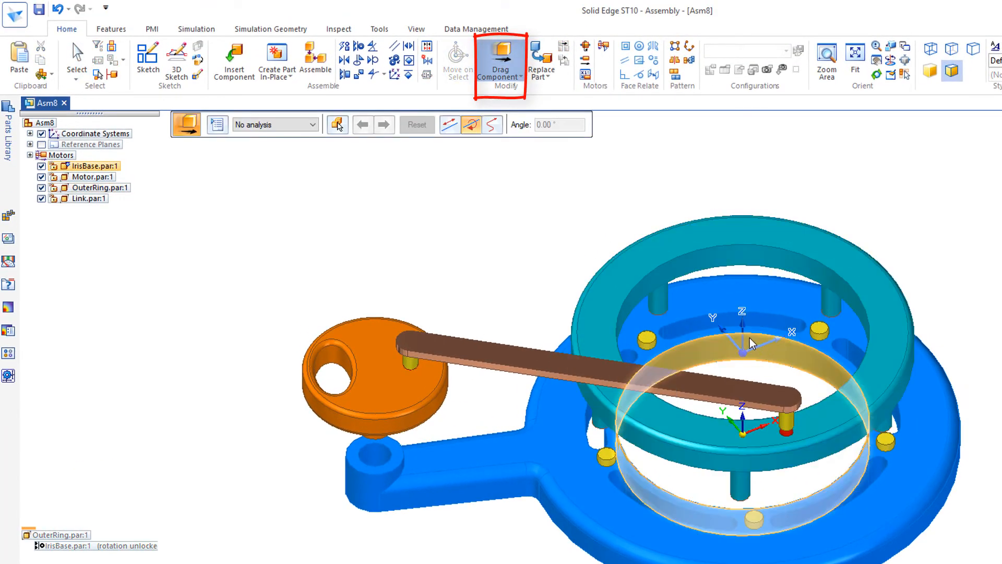
mouse_move(743, 337)
left_mouse_down()
mouse_move(783, 308)
mouse_move(779, 217)
mouse_move(693, 205)
mouse_move(670, 224)
mouse_move(674, 245)
mouse_move(696, 327)
mouse_move(717, 346)
left_mouse_up()
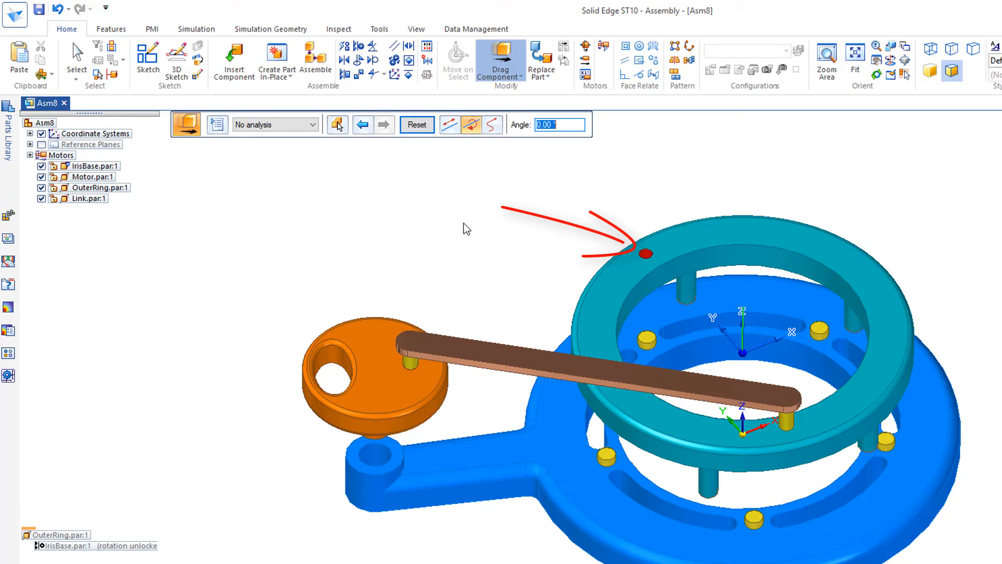
Axially align the link's free pin with the red hole in the repositioned outer ring, leaving rotation unlocked.
left_click(359, 47)
left_click(784, 427)
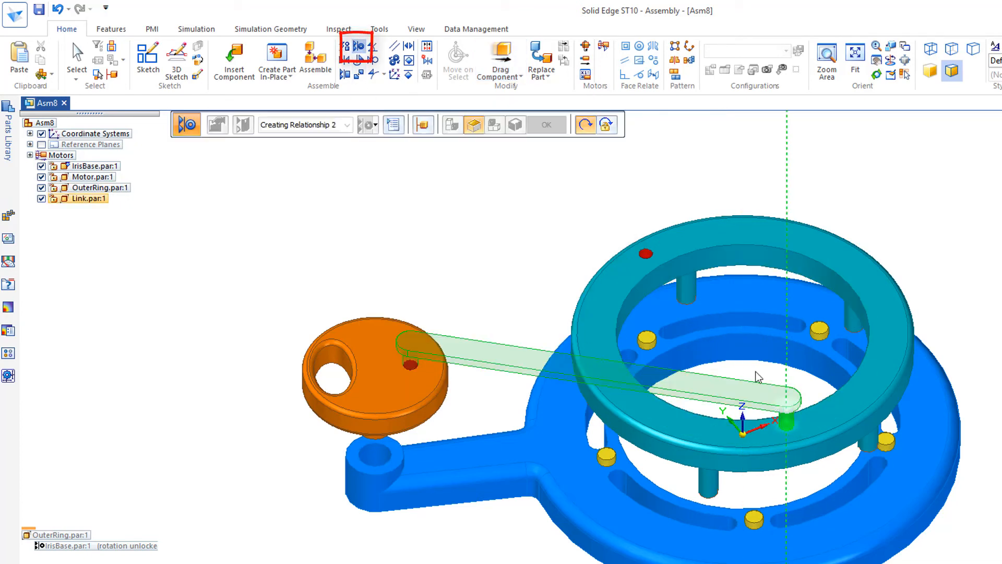
left_click(646, 254)
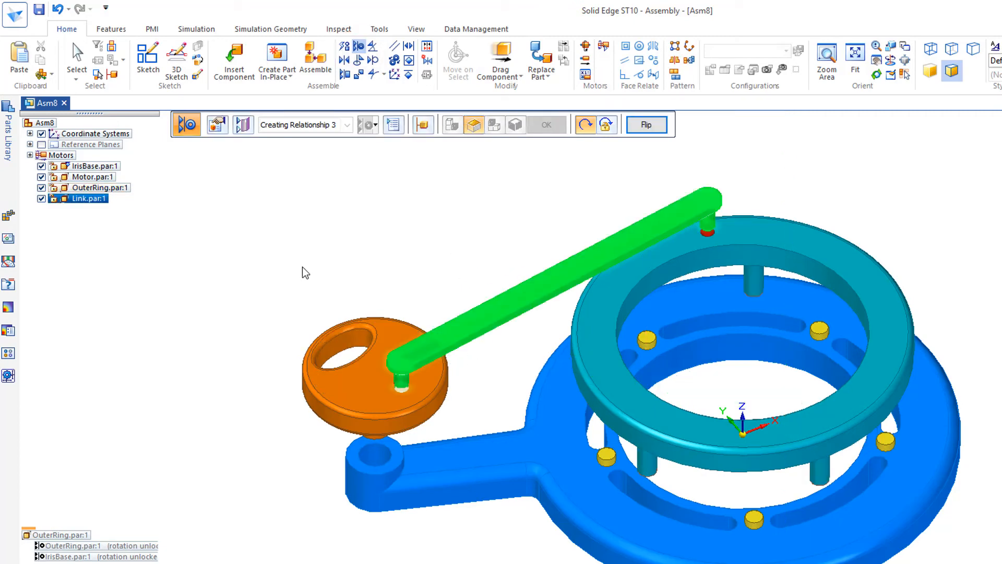
left_click(79, 59)
Play the motor simulation again from the bottom view to check that the ring pins stay within the base slots.
middle_click_drag(393, 549, 382, 281)
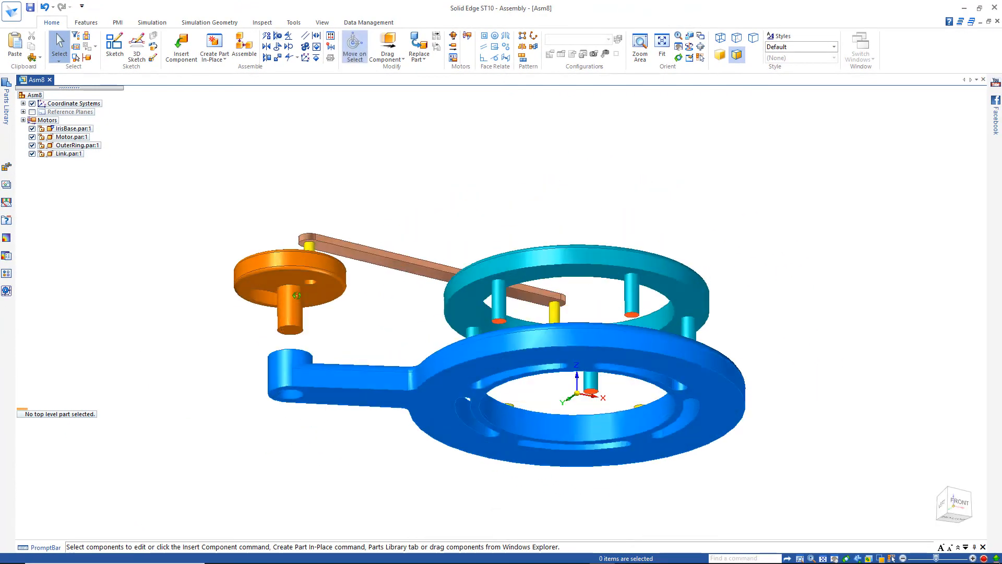
middle_click_drag(296, 217, 397, 259)
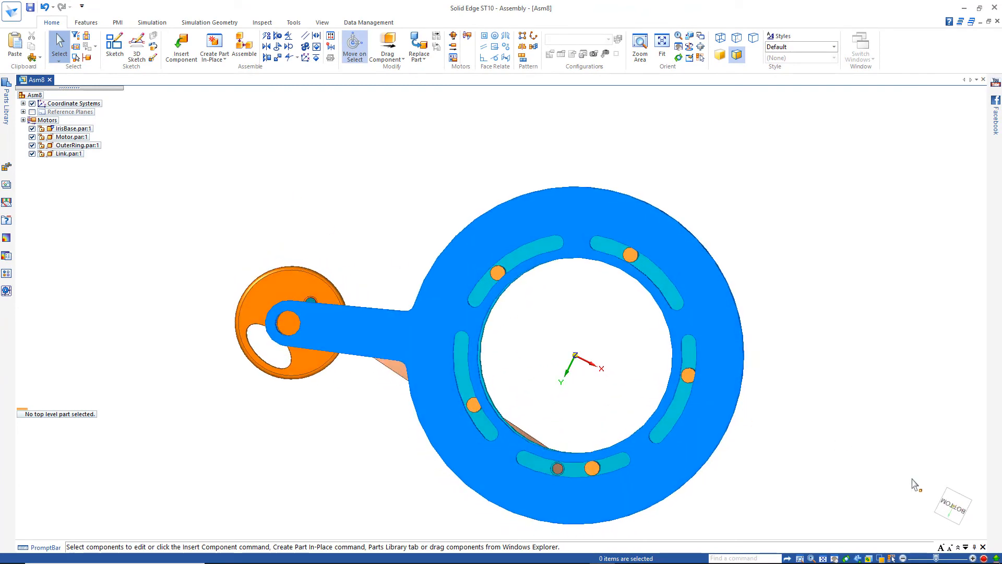
left_click(953, 505)
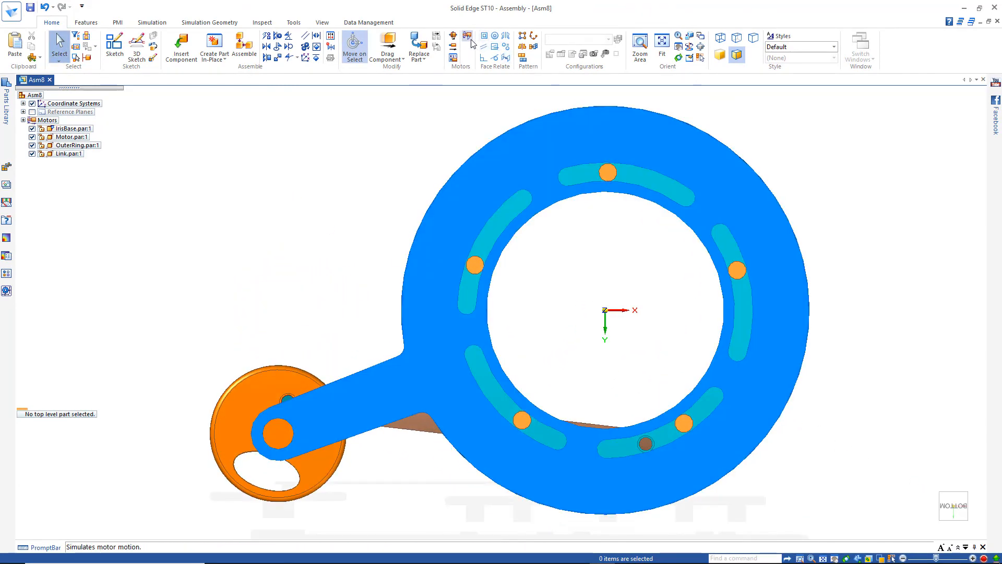
left_click(470, 40)
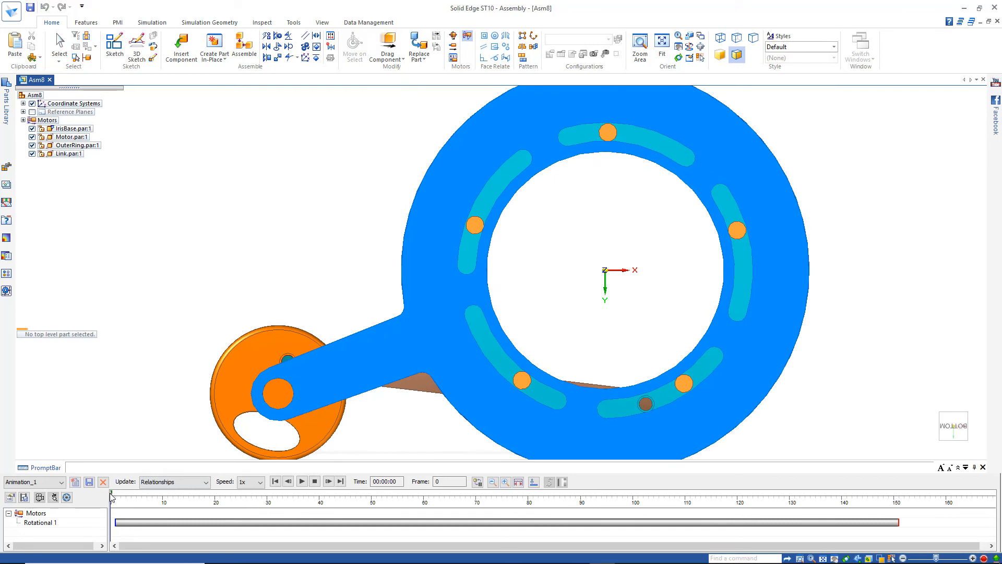
left_click_drag(112, 492, 188, 472)
left_click(302, 482)
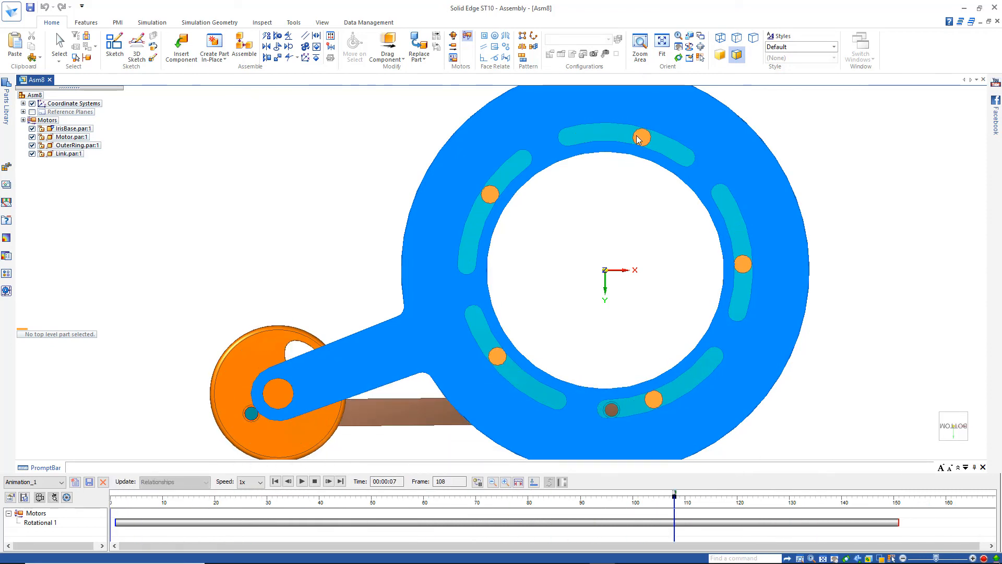
Return to an isometric view and open the Parts Library at the IRIS folder.
key("ctrl+i")
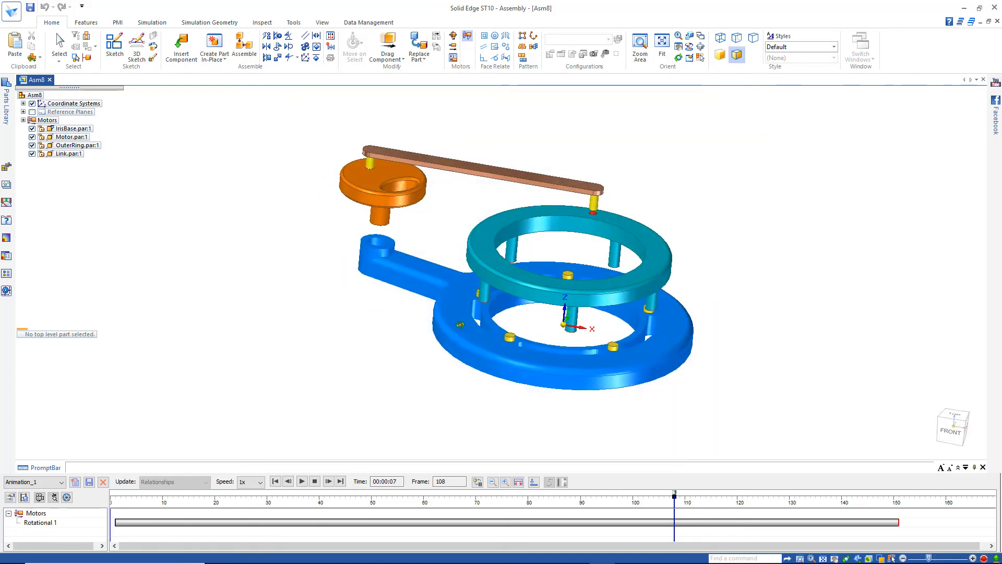
mouse_move(461, 324)
middle_mouse_down()
mouse_move(471, 346)
mouse_move(437, 333)
mouse_move(455, 324)
middle_mouse_up()
mouse_move(7, 107)
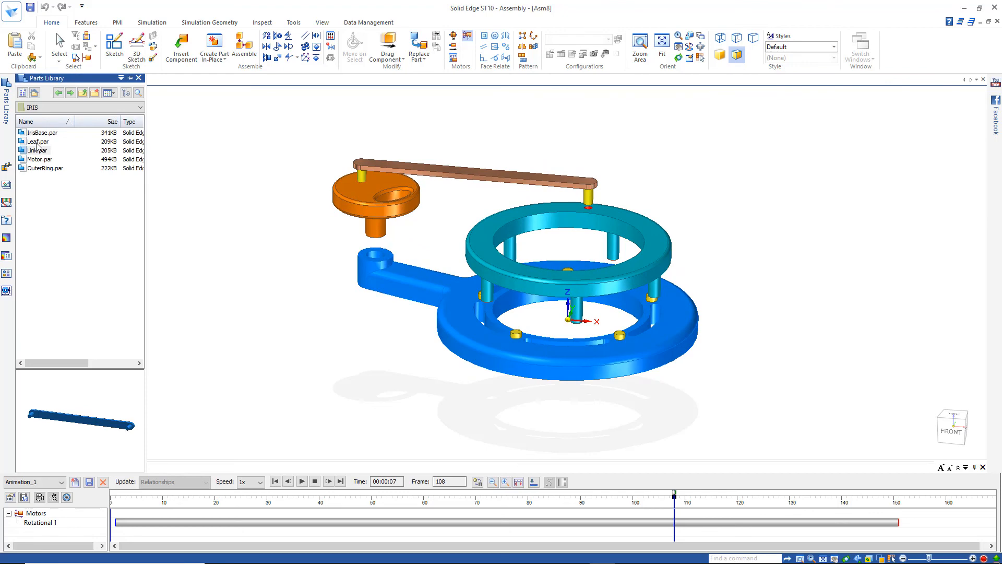